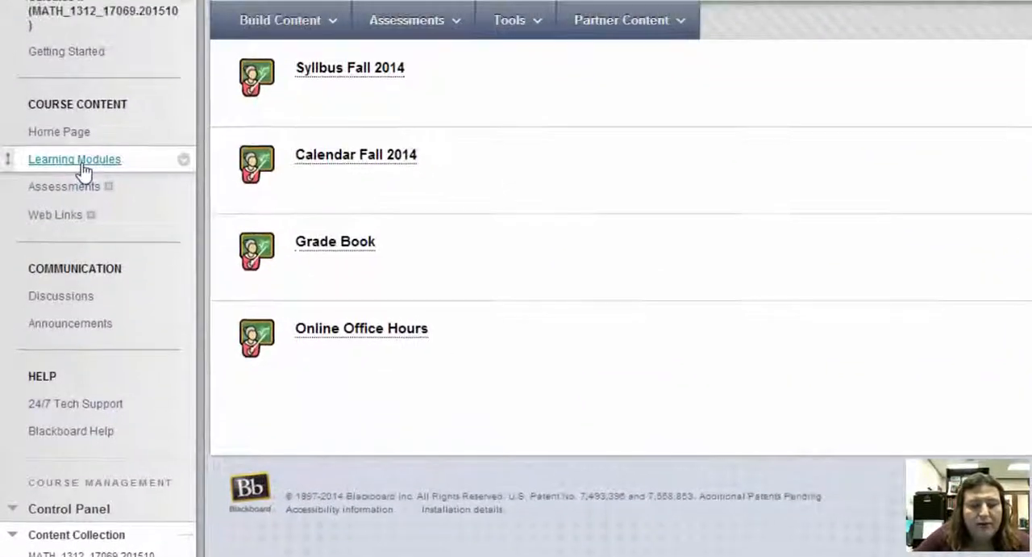
Step: Open the Chapter 9 folder inside Problem Solutions in the course's Learning Modules
left_click(42, 237)
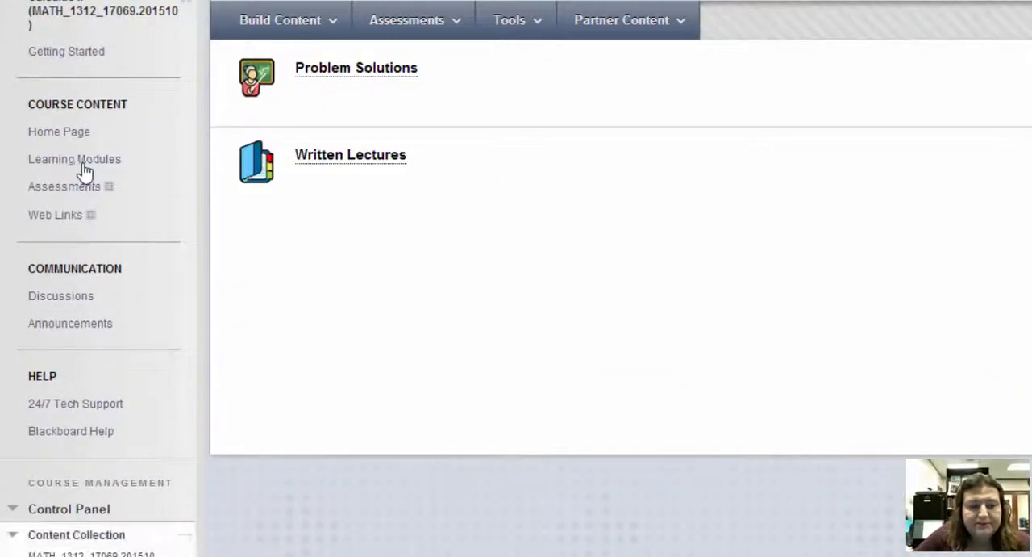
left_click(348, 79)
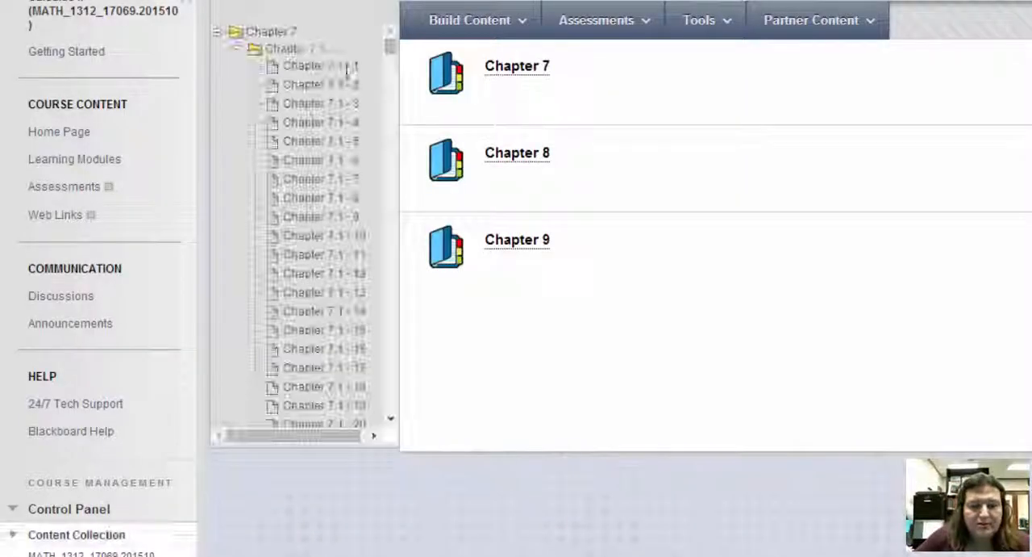
left_click(496, 244)
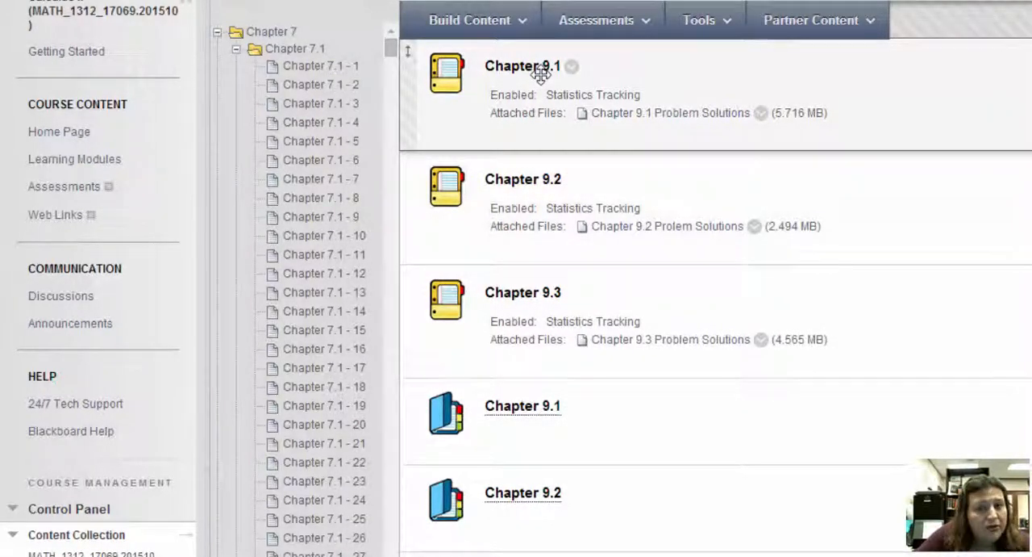
Step: Create a new content item in the Chapter 9 folder and name it Chapter 9.4
left_click(513, 23)
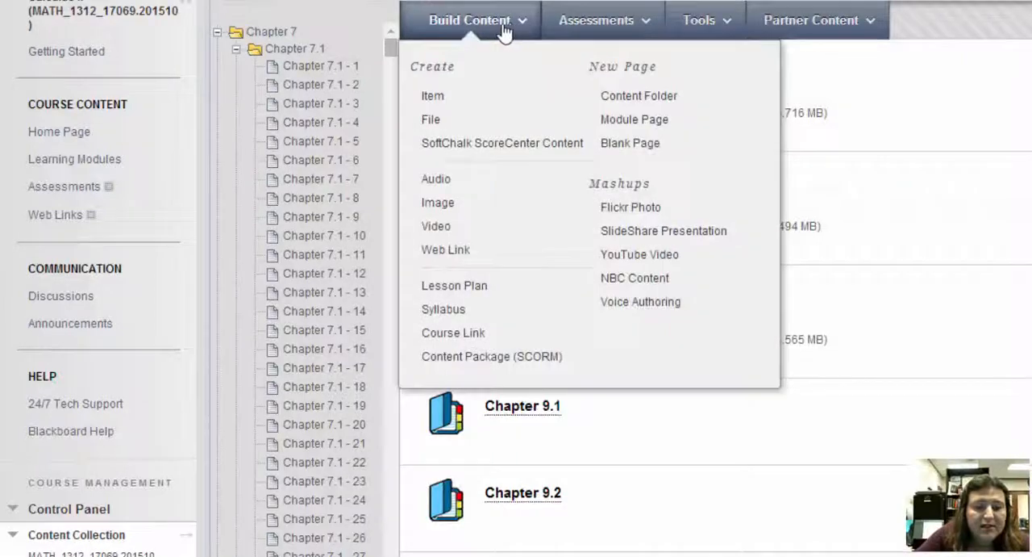
left_click(433, 96)
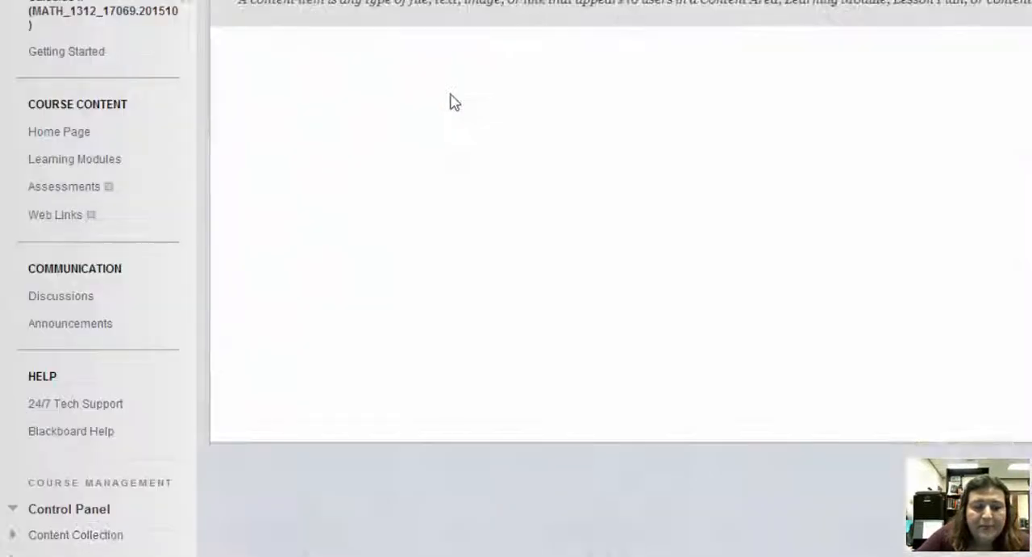
left_click(518, 192)
type("Cha")
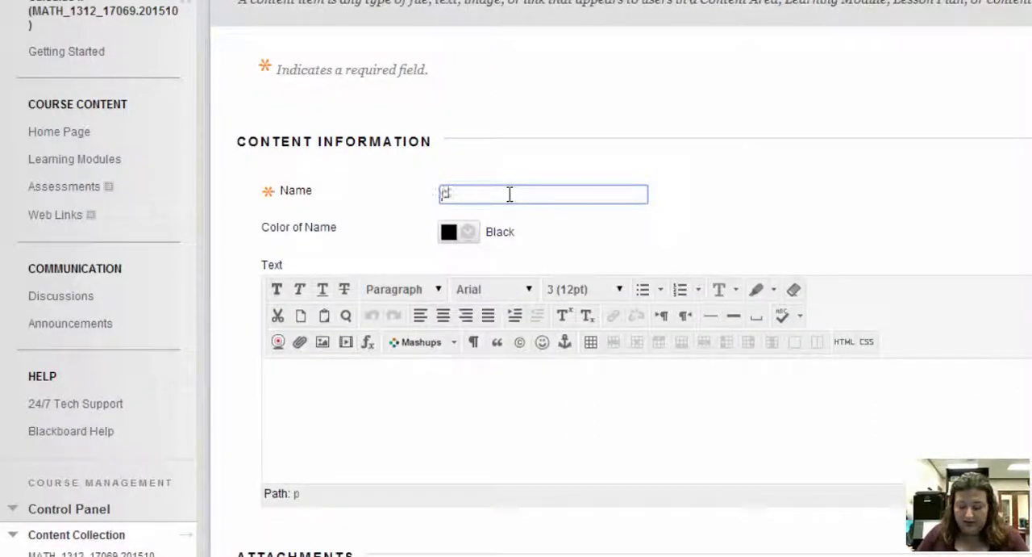
key("Down")
key("Down")
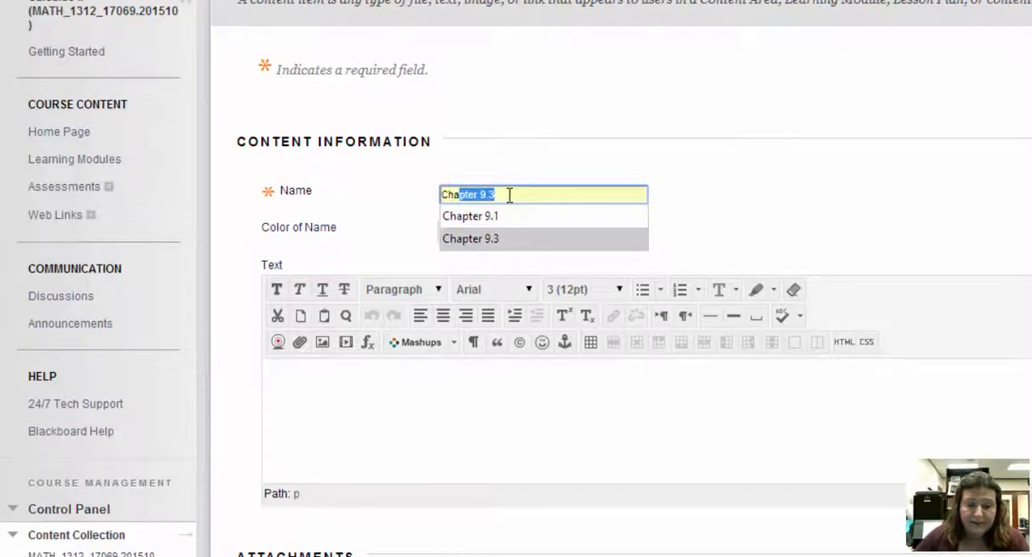
left_click(498, 195)
key("BackSpace")
type("4")
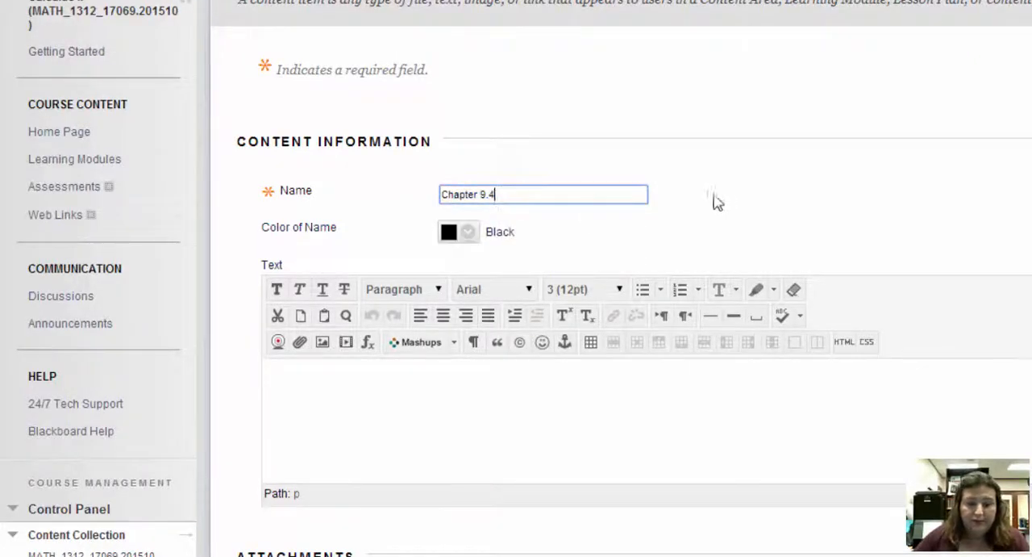
Step: Attach the Chapter 9.4 Problem Solutions folder from the course's content collection to the new item
scroll(715, 200, "down", 1)
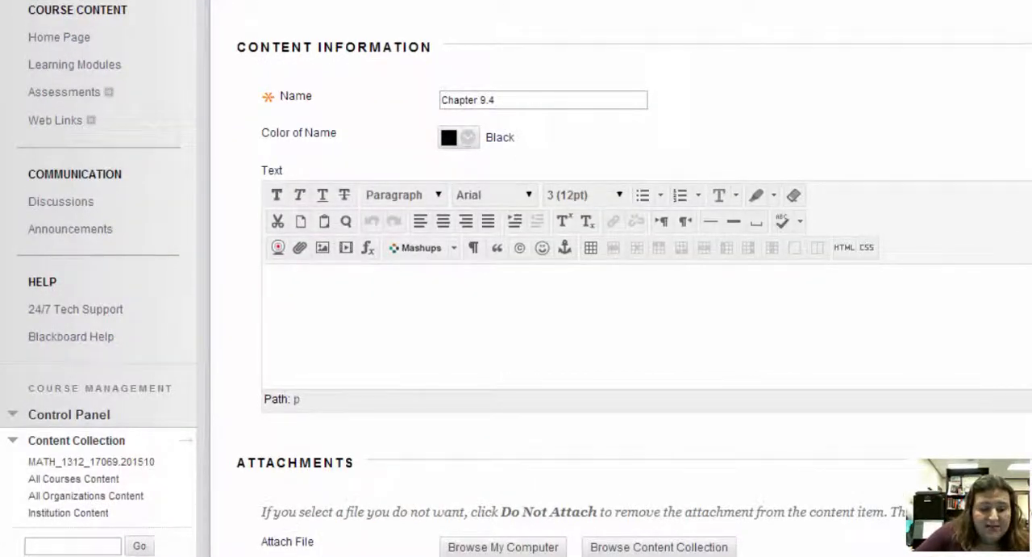
left_click(659, 547)
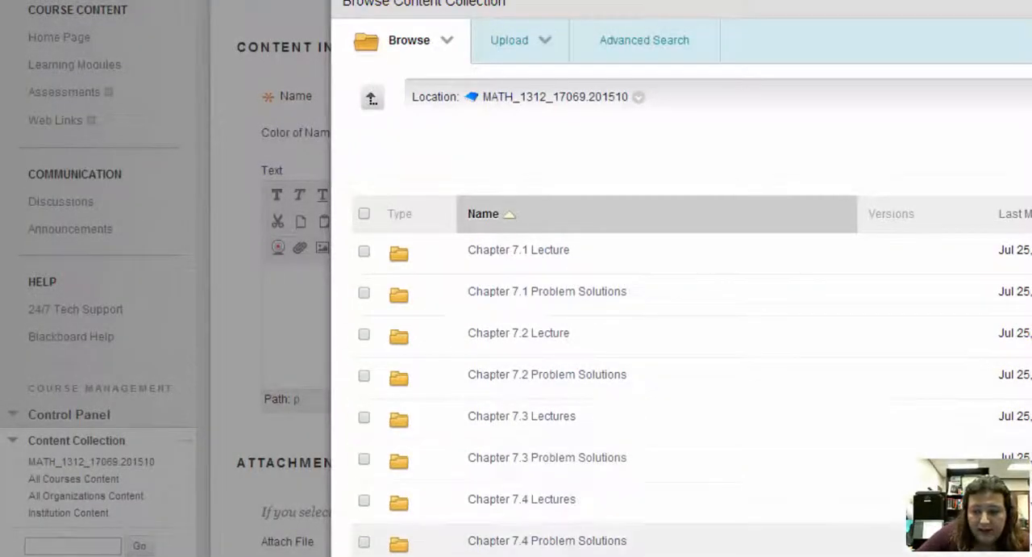
scroll(681, 323, "down", 10)
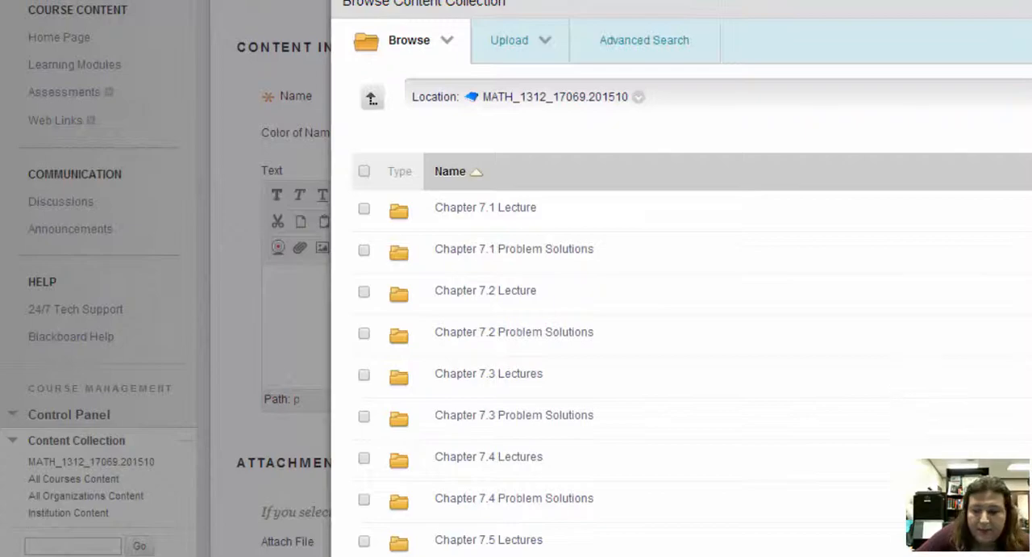
scroll(681, 323, "down", 3)
scroll(682, 323, "down", 15)
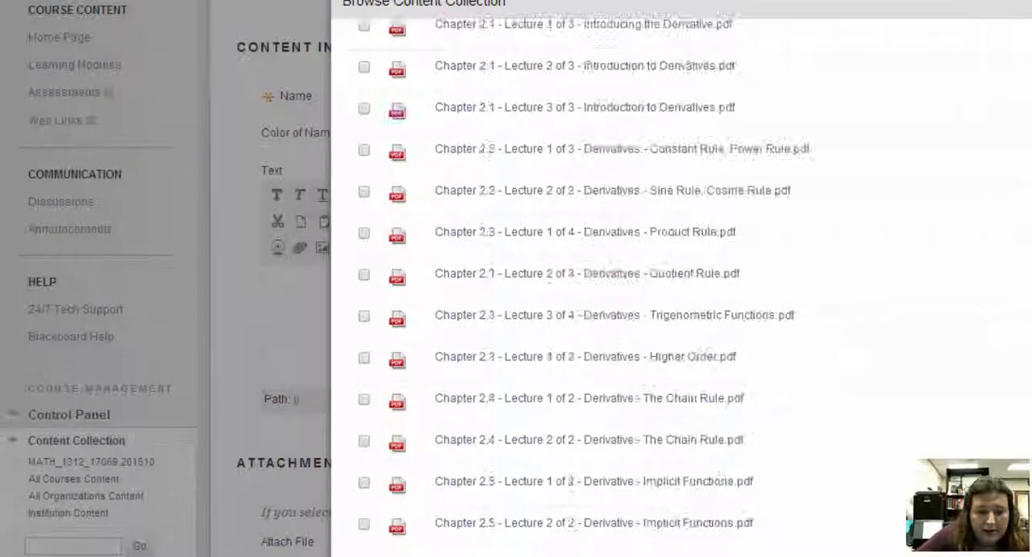
scroll(1014, 260, "up", 15)
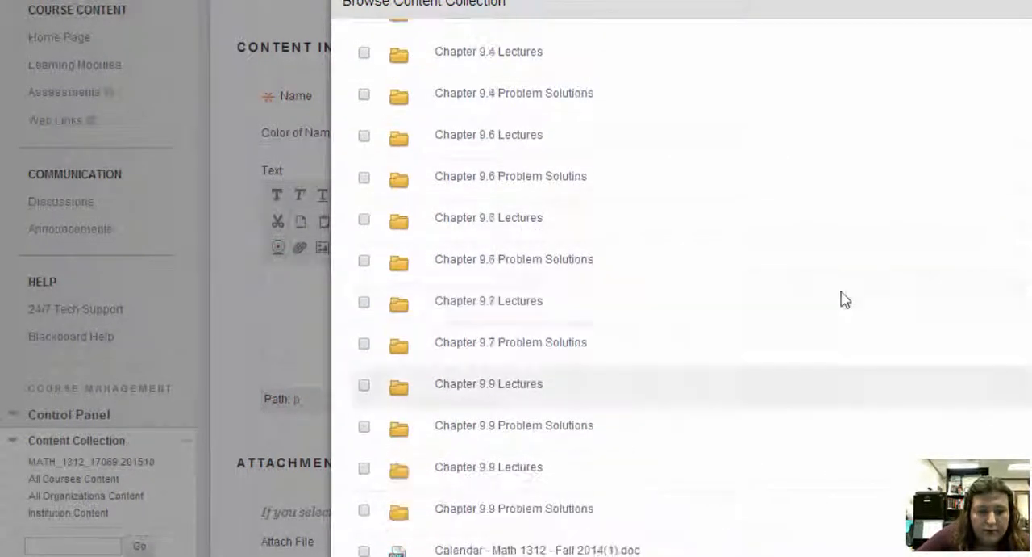
scroll(842, 293, "up", 1)
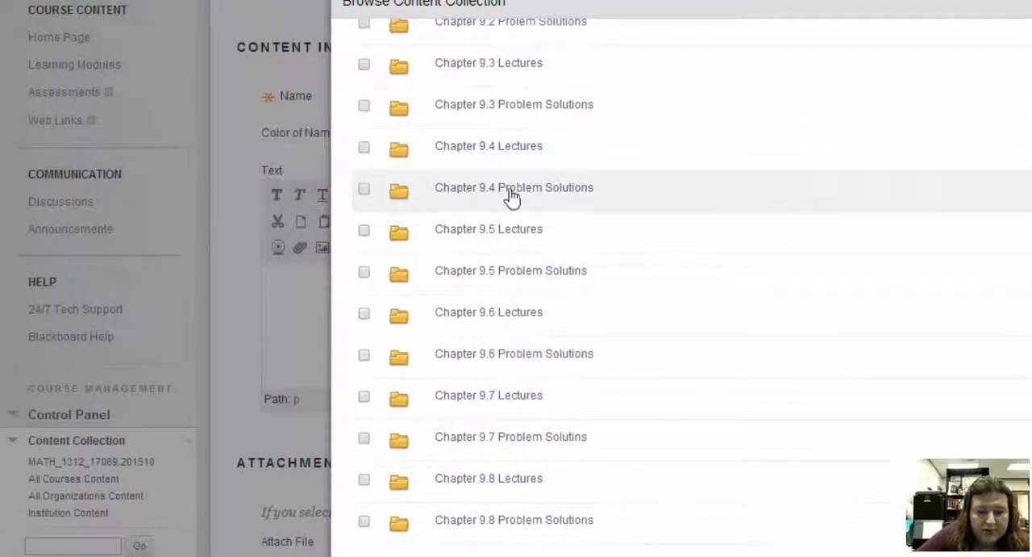
left_click(365, 191)
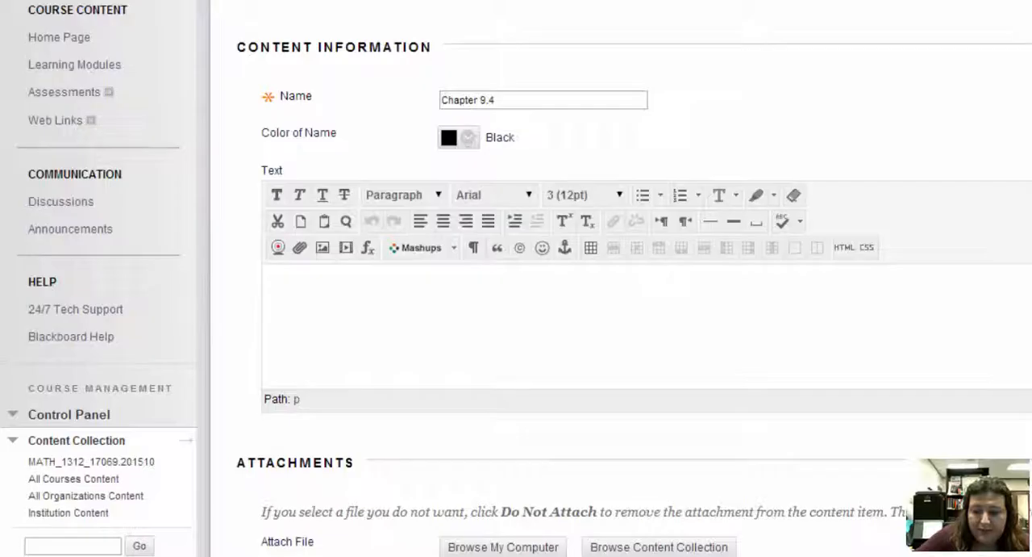
scroll(517, 322, "down", 1)
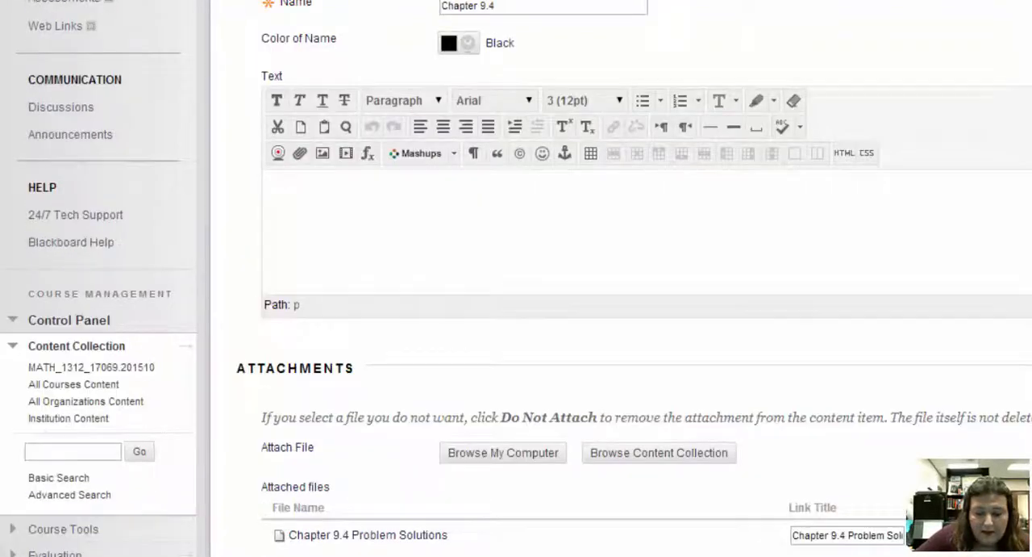
Step: Enable tracking of the number of views for the Chapter 9.4 item and submit it
left_click_drag(859, 537, 905, 536)
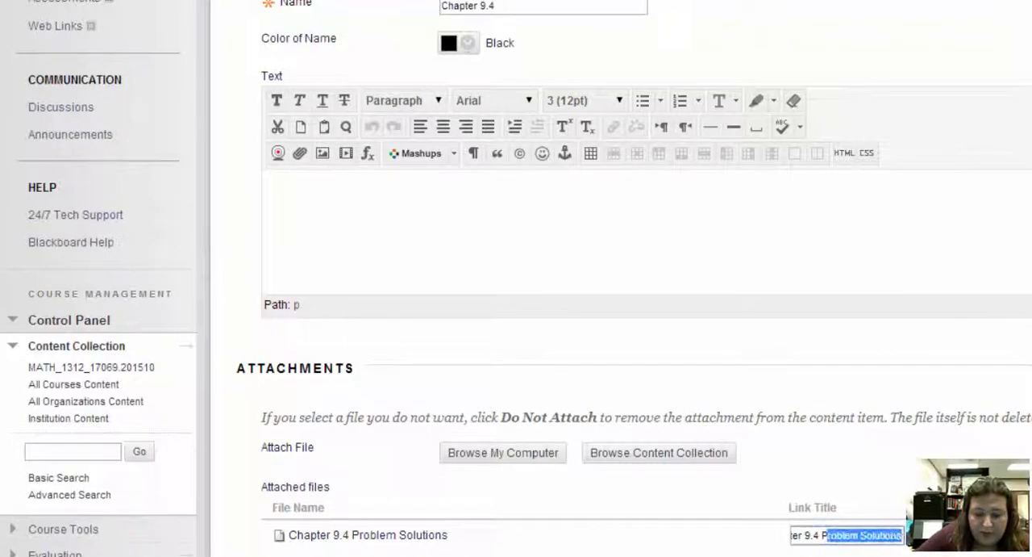
scroll(919, 553, "down", 3)
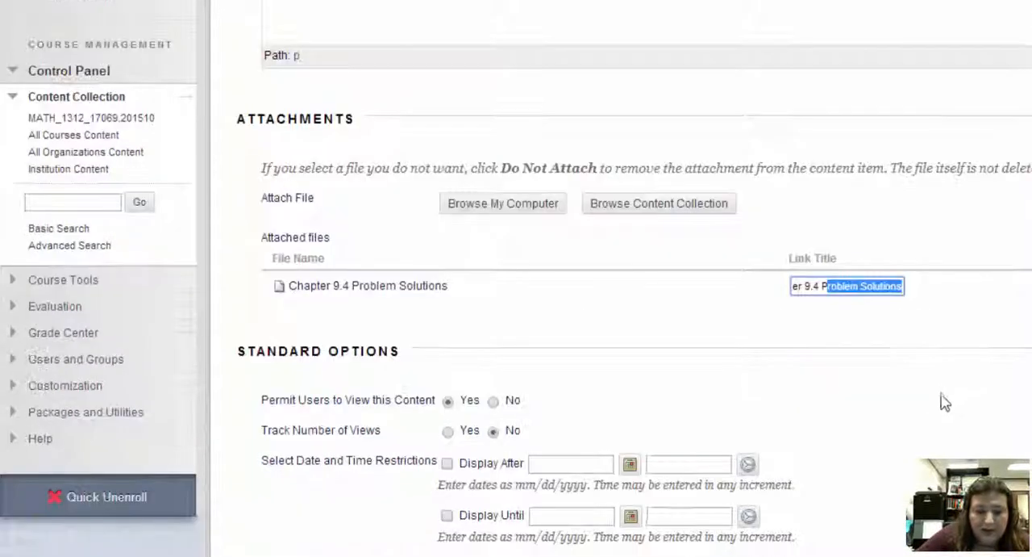
left_click(945, 399)
left_click(448, 432)
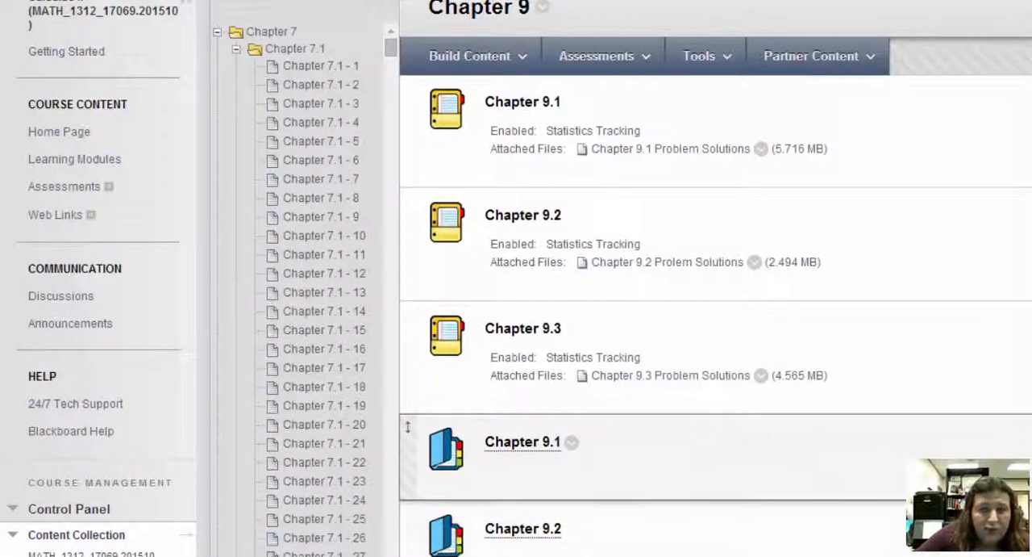
Step: Move the new Chapter 9.4 item up the content list so it sits directly below the Chapter 9.3 item
scroll(407, 427, "down", 8)
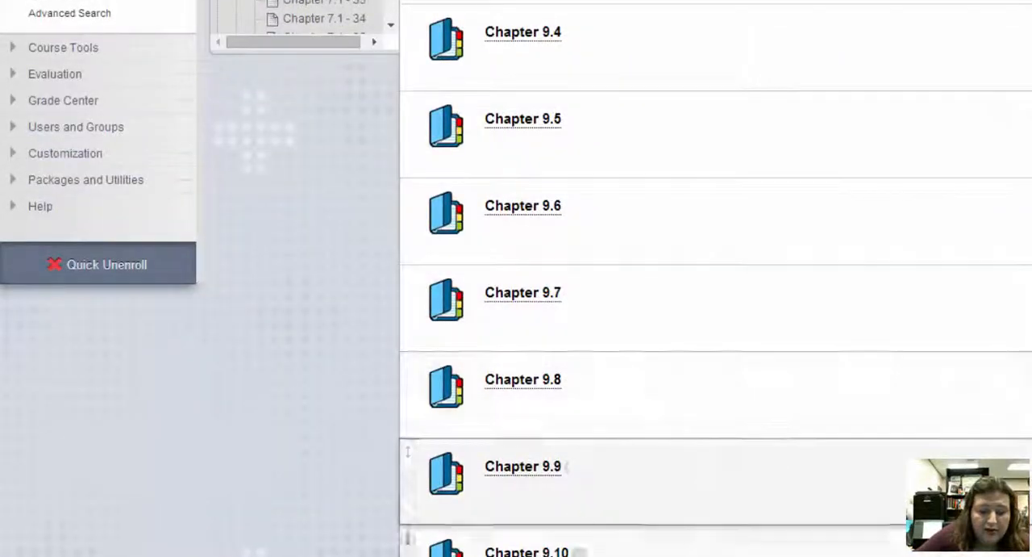
left_click_drag(449, 535, 530, 202)
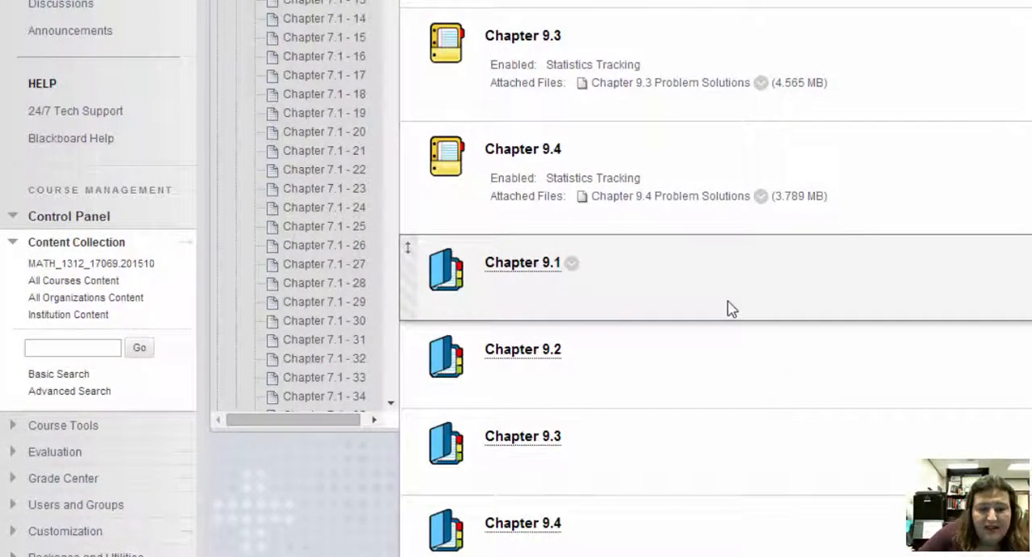
Step: Open the attached Chapter 9.4 Problem Solutions folder and look through its PDF files
left_click(668, 208)
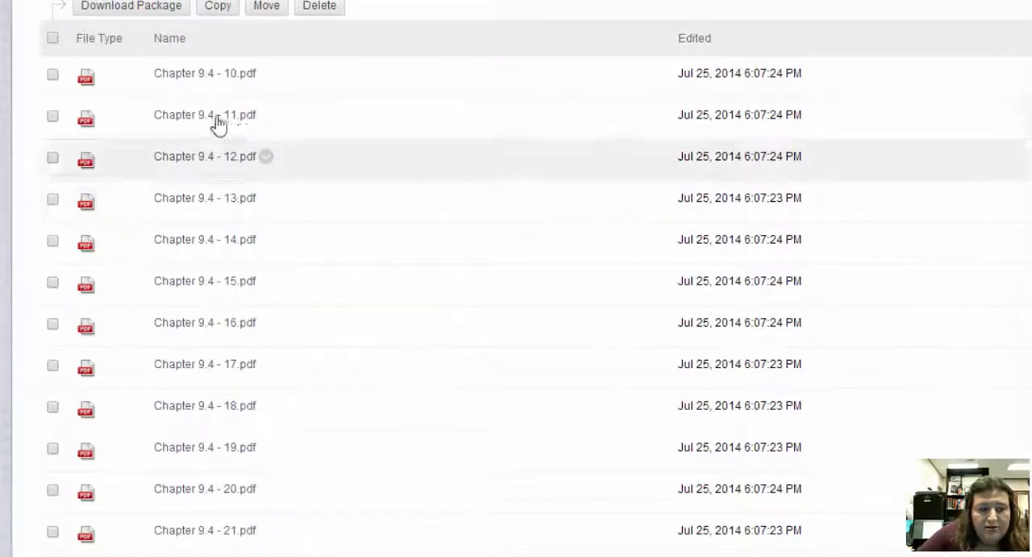
scroll(336, 136, "down", 6)
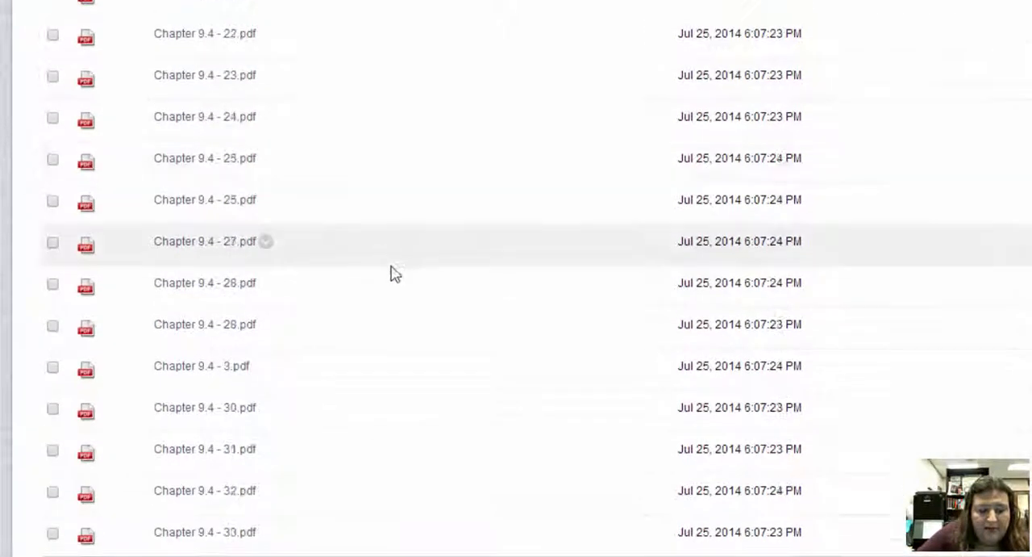
scroll(433, 476, "up", 6)
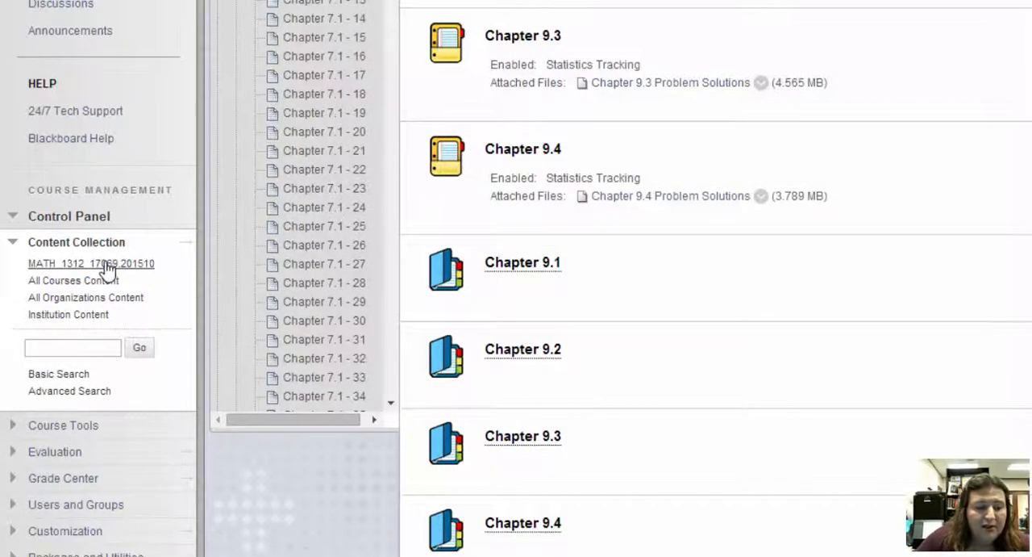
Step: Open the permissions of the Chapter 9.4 Problem Solutions folder in the MATH_1312_17069.201510 content collection
left_click(109, 268)
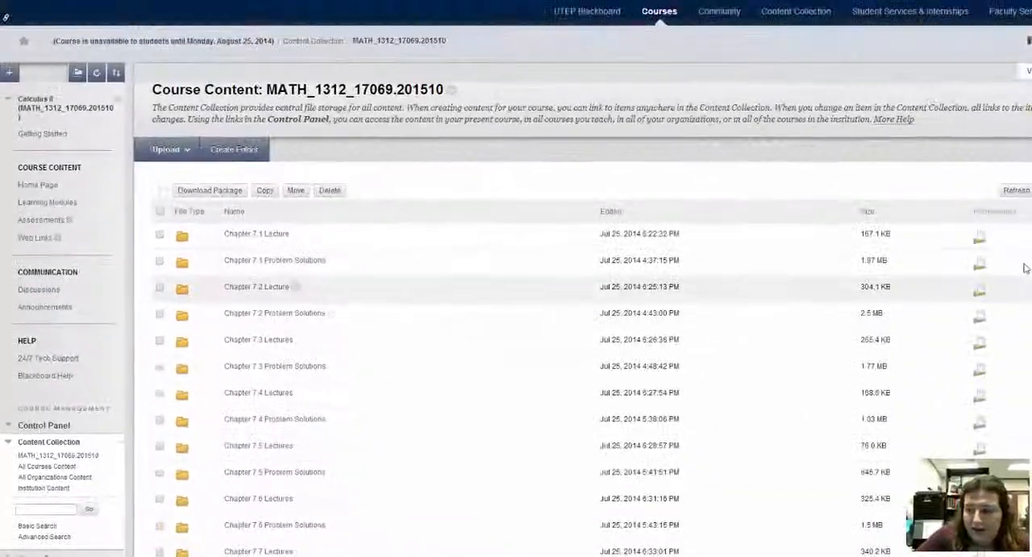
left_click(1031, 190)
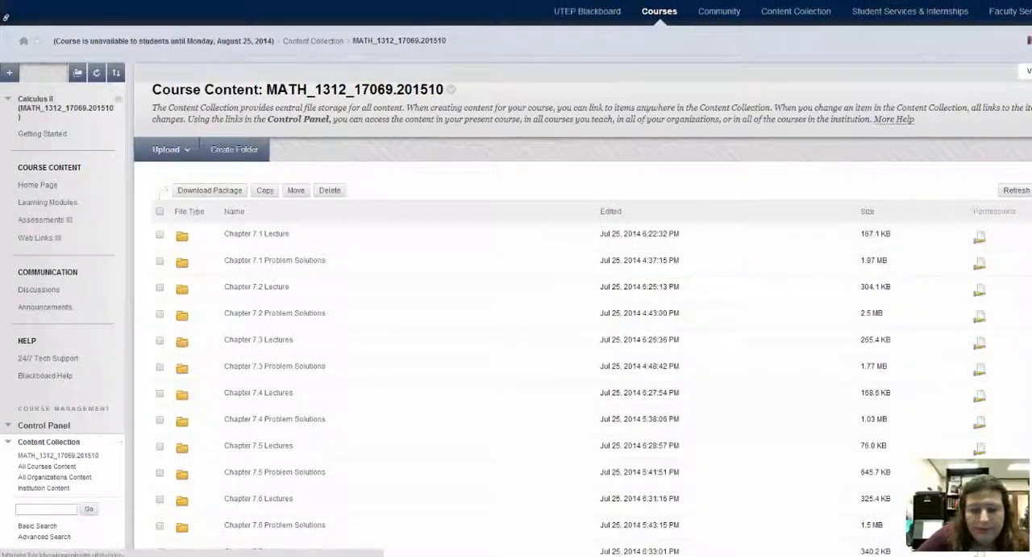
scroll(974, 237, "down", 1)
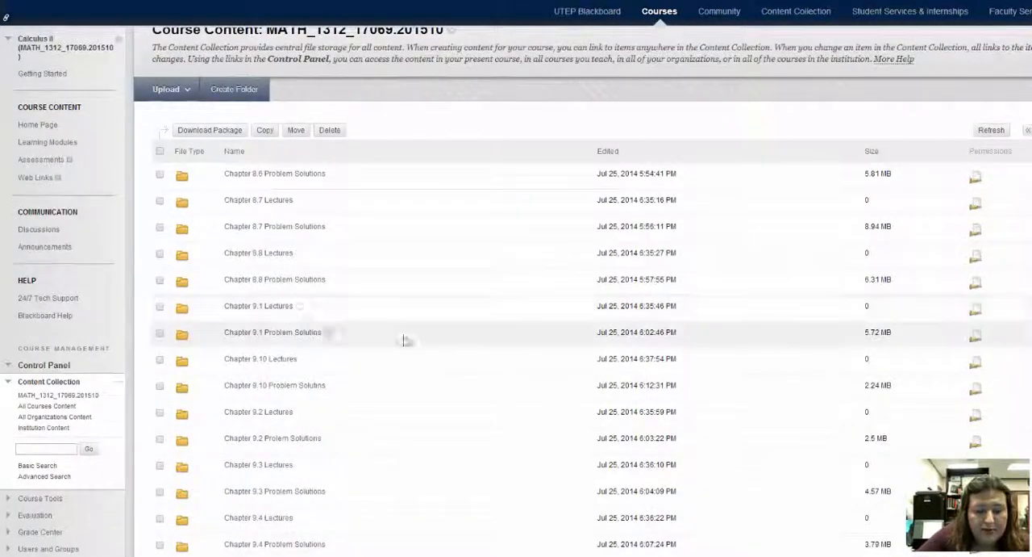
scroll(498, 303, "down", 2)
scroll(363, 433, "down", 1)
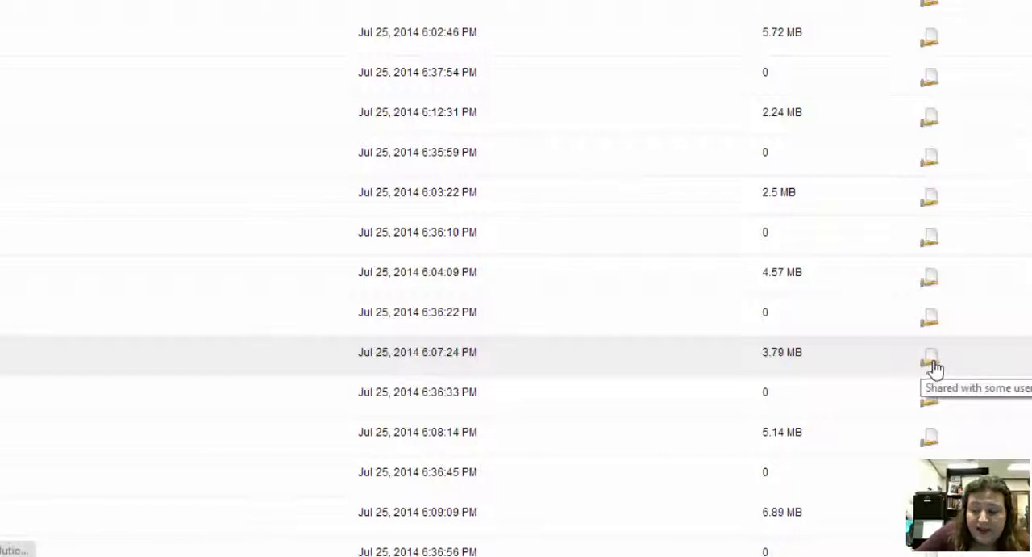
left_click(930, 363)
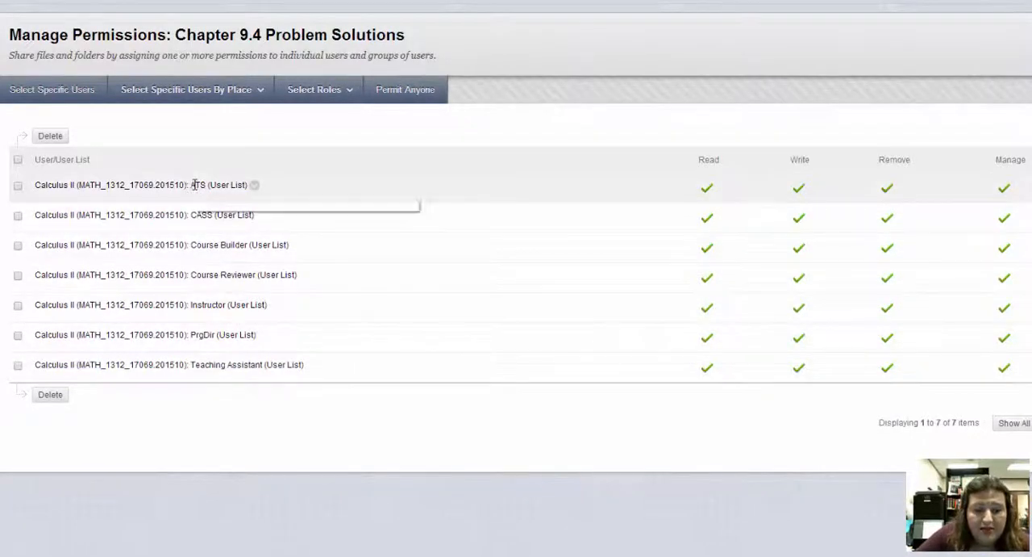
Step: Grant the Student role of the Calculus II course Read permission on the Chapter 9.4 Problem Solutions folder
left_click_drag(196, 186, 200, 186)
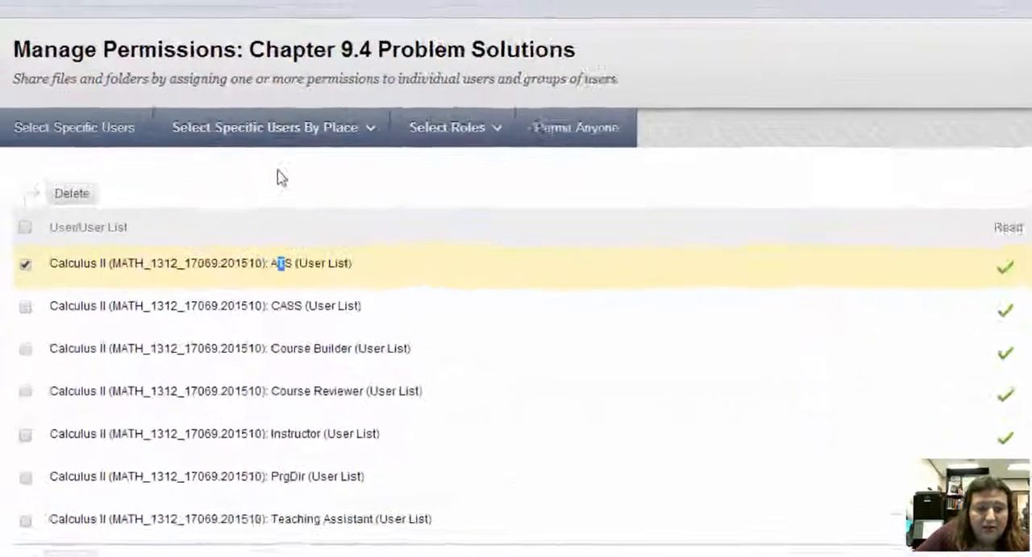
left_click(278, 142)
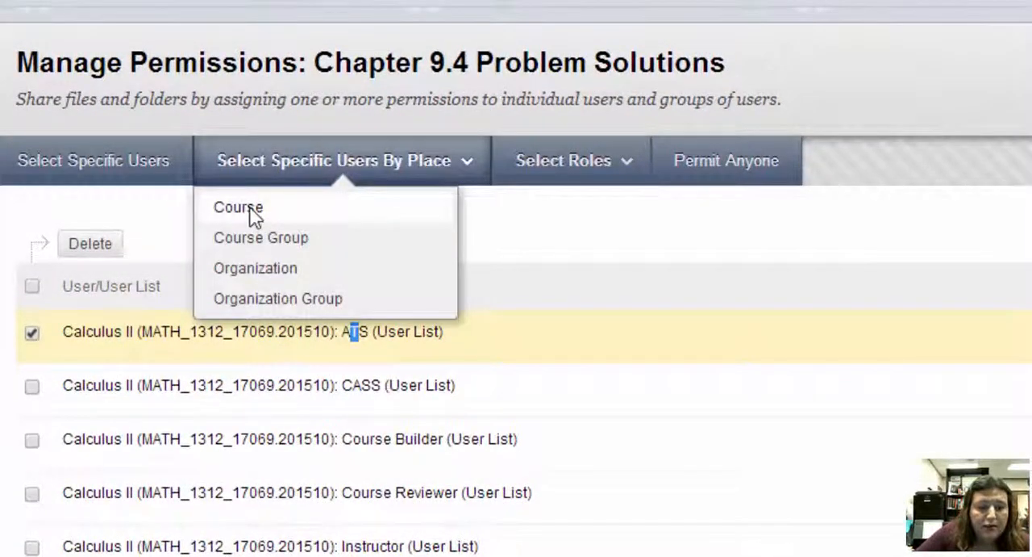
left_click(252, 211)
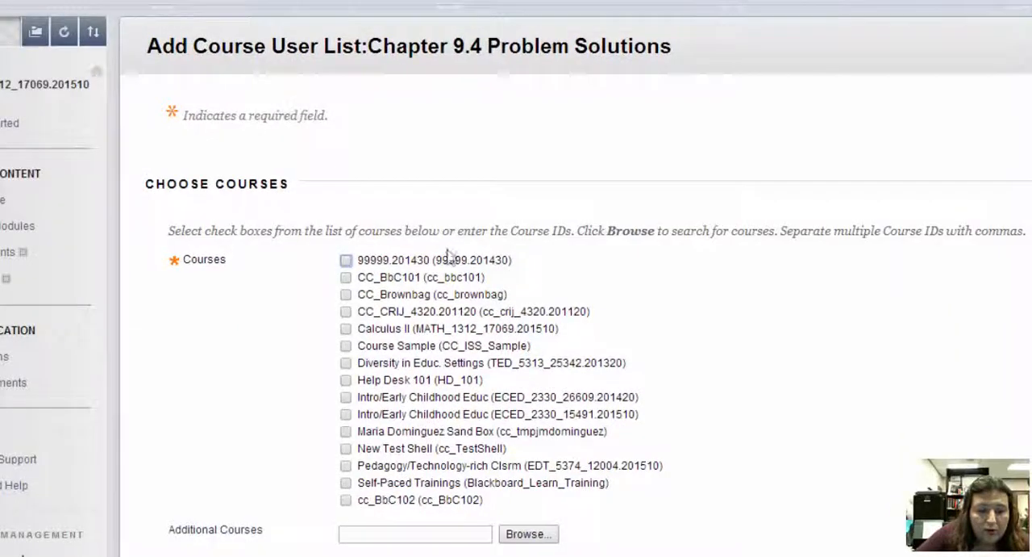
left_click(346, 329)
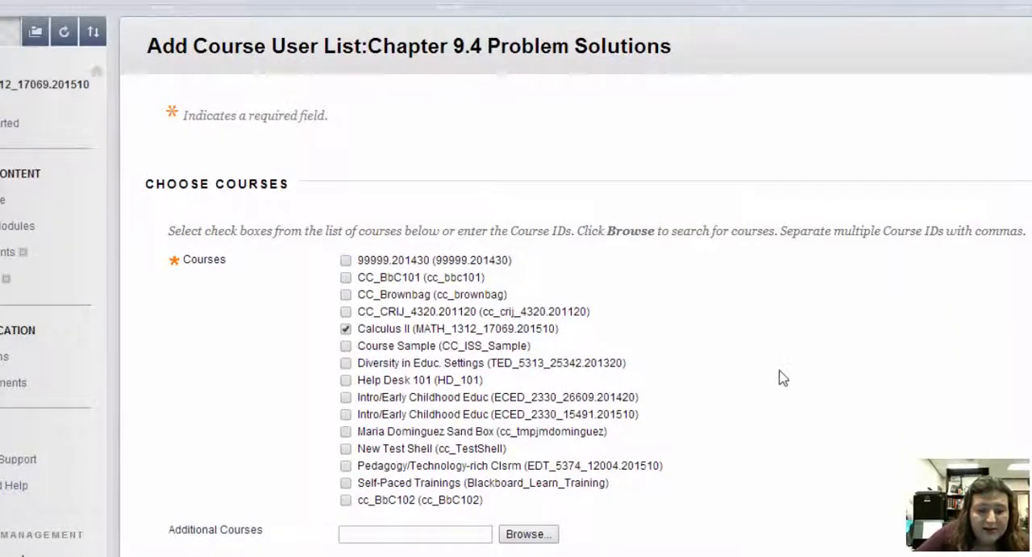
scroll(786, 375, "down", 5)
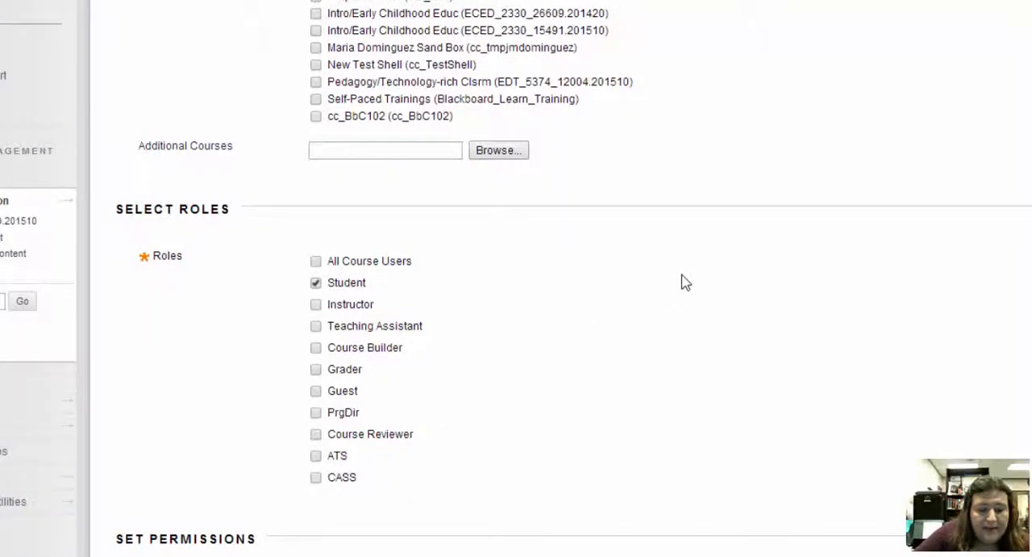
scroll(686, 279, "down", 3)
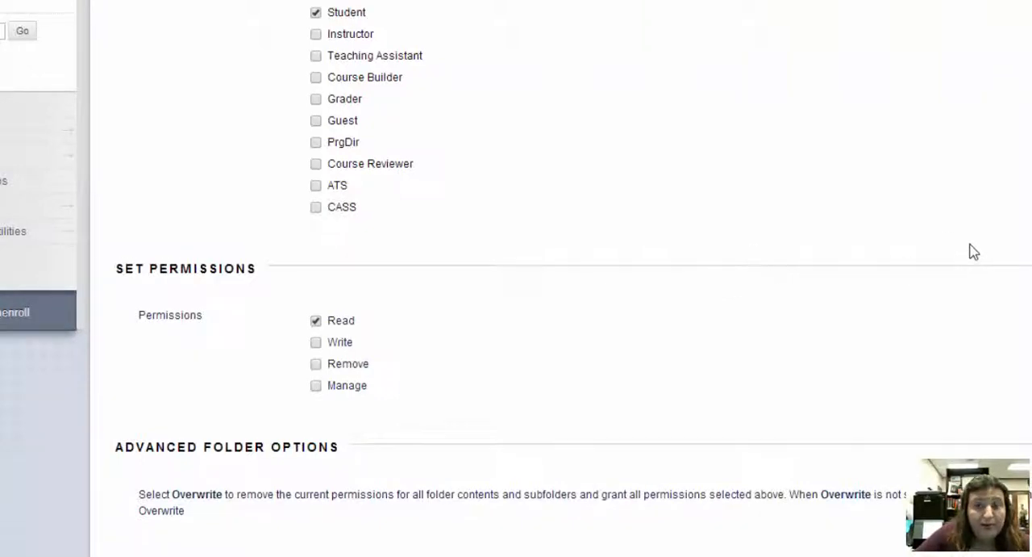
scroll(985, 259, "down", 2)
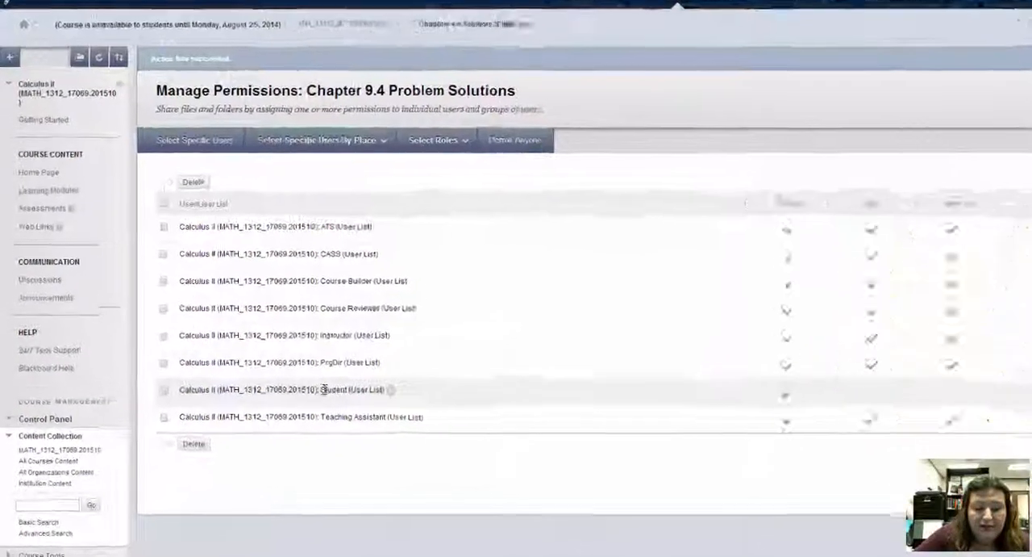
double_click(284, 411)
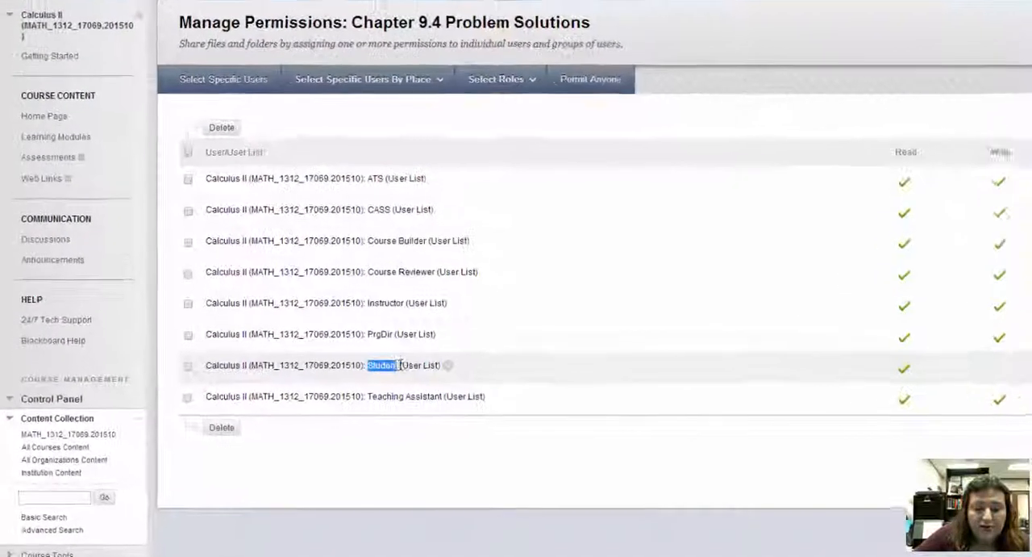